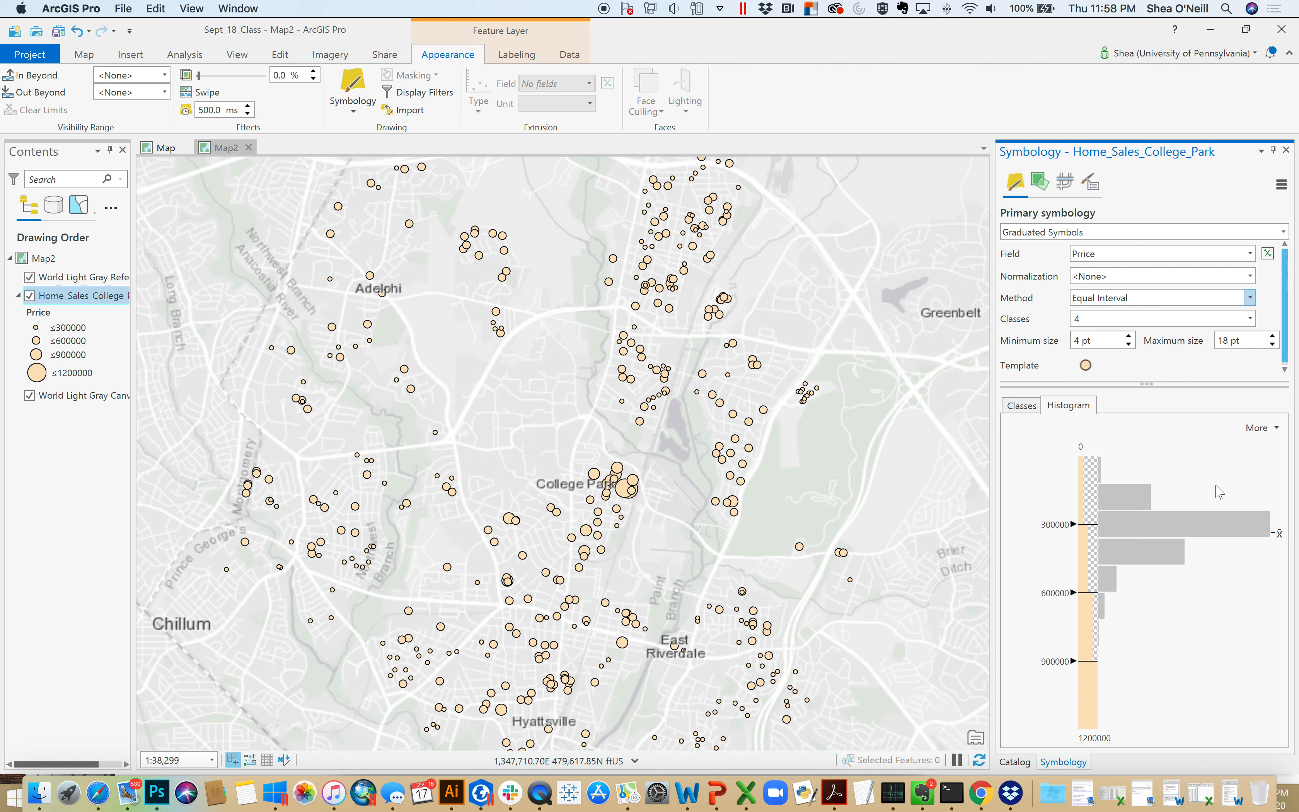
Step: Show the statistics below the Price histogram and examine the mean and standard deviation
{"action": "left_click", "coordinate": [1267, 429]}
{"action": "left_click", "coordinate": [1229, 486]}
{"action": "left_click", "coordinate": [1224, 693]}
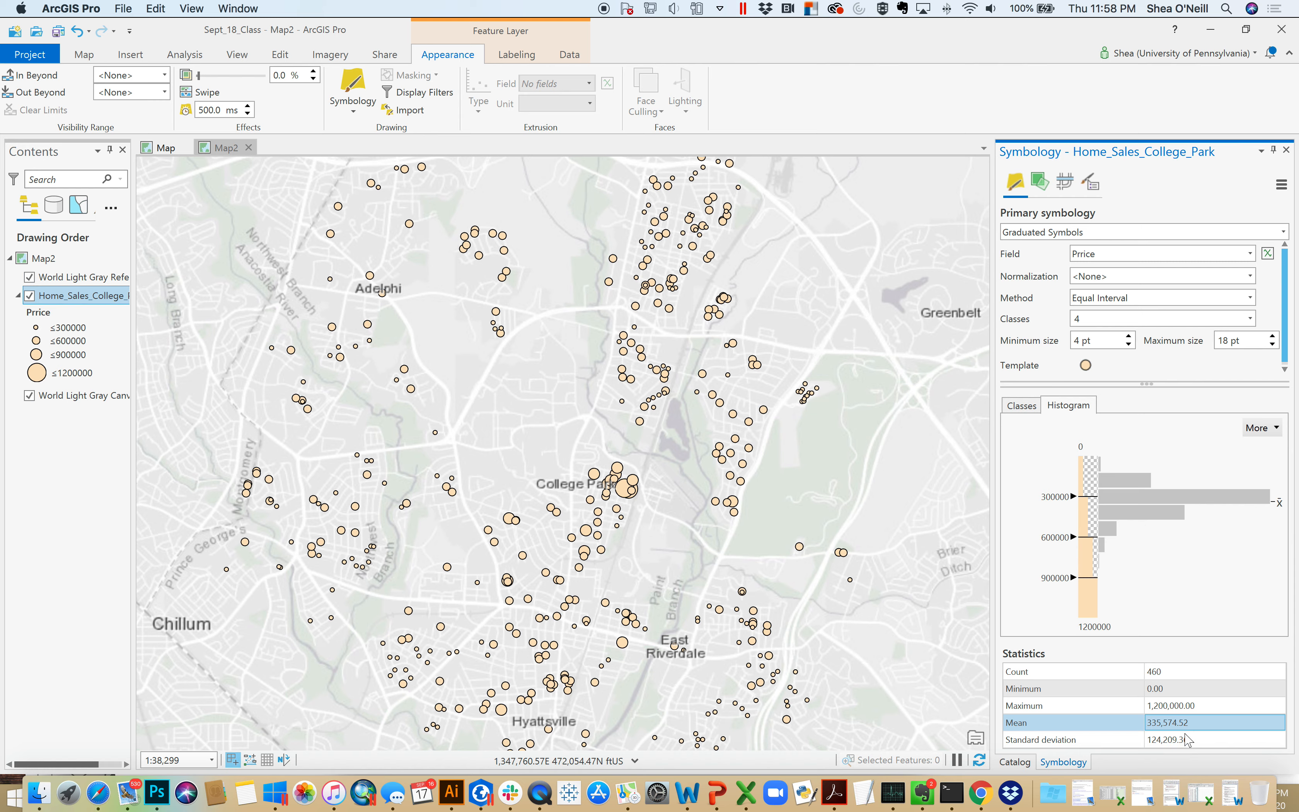
{"action": "mouse_move", "coordinate": [1280, 505]}
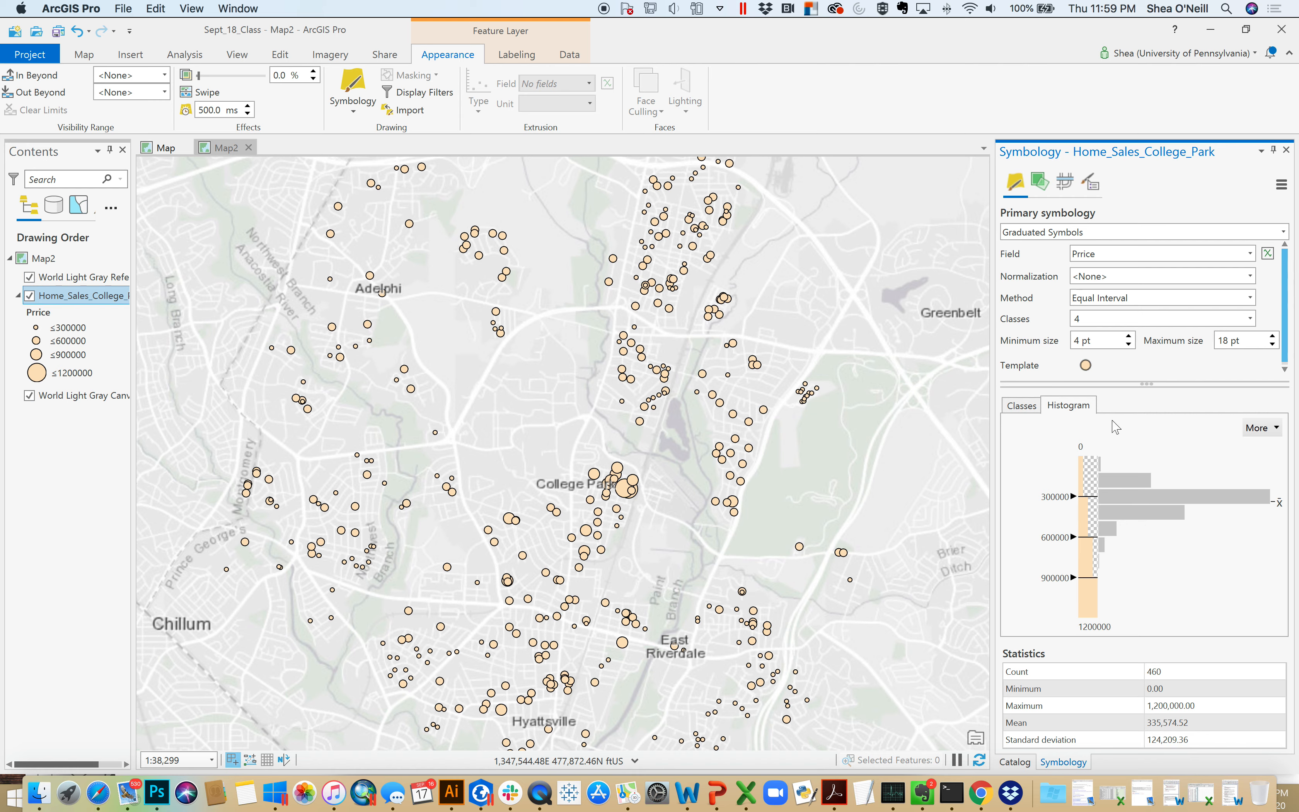
Step: Change the classification method for the Price field to Quantile
{"action": "left_click", "coordinate": [1249, 298]}
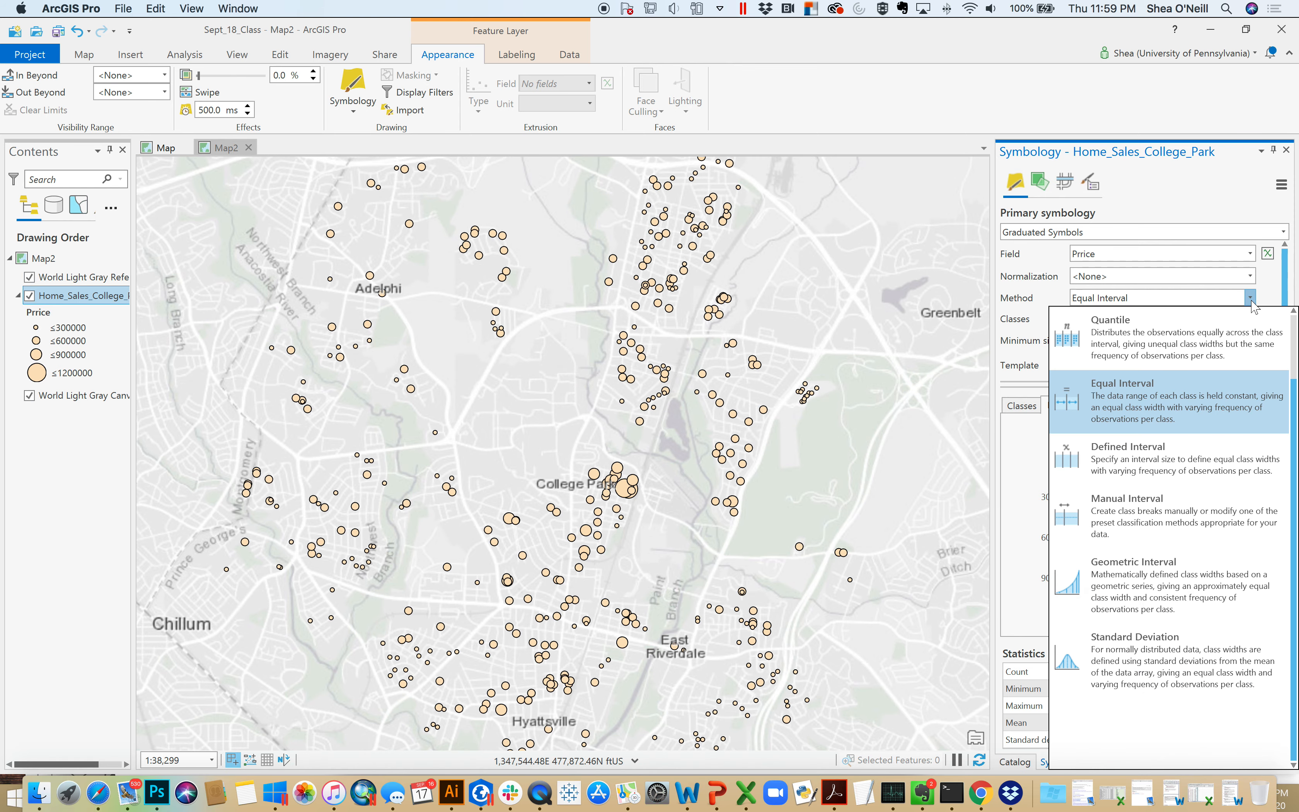
{"action": "scroll", "coordinate": [1154, 408], "scroll_direction": "up", "scroll_amount": 1}
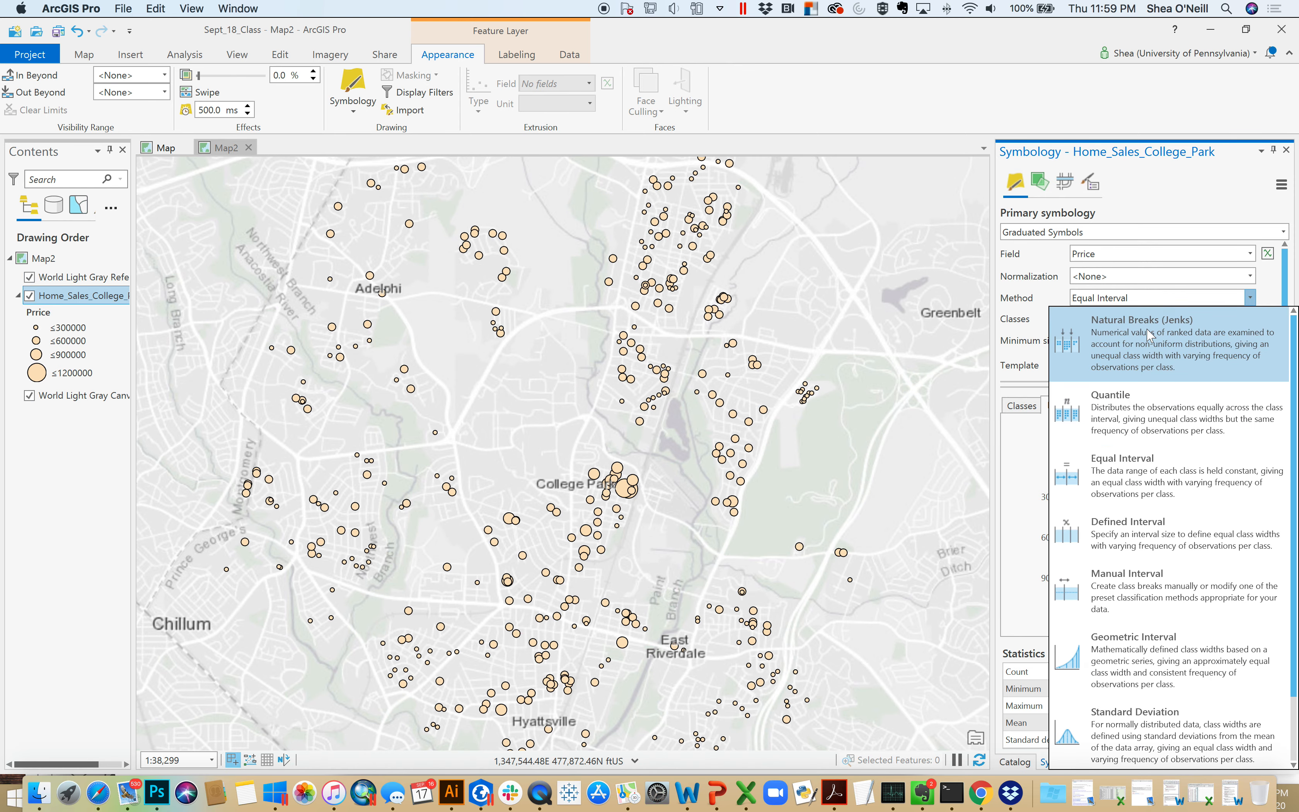
{"action": "left_click", "coordinate": [1167, 418]}
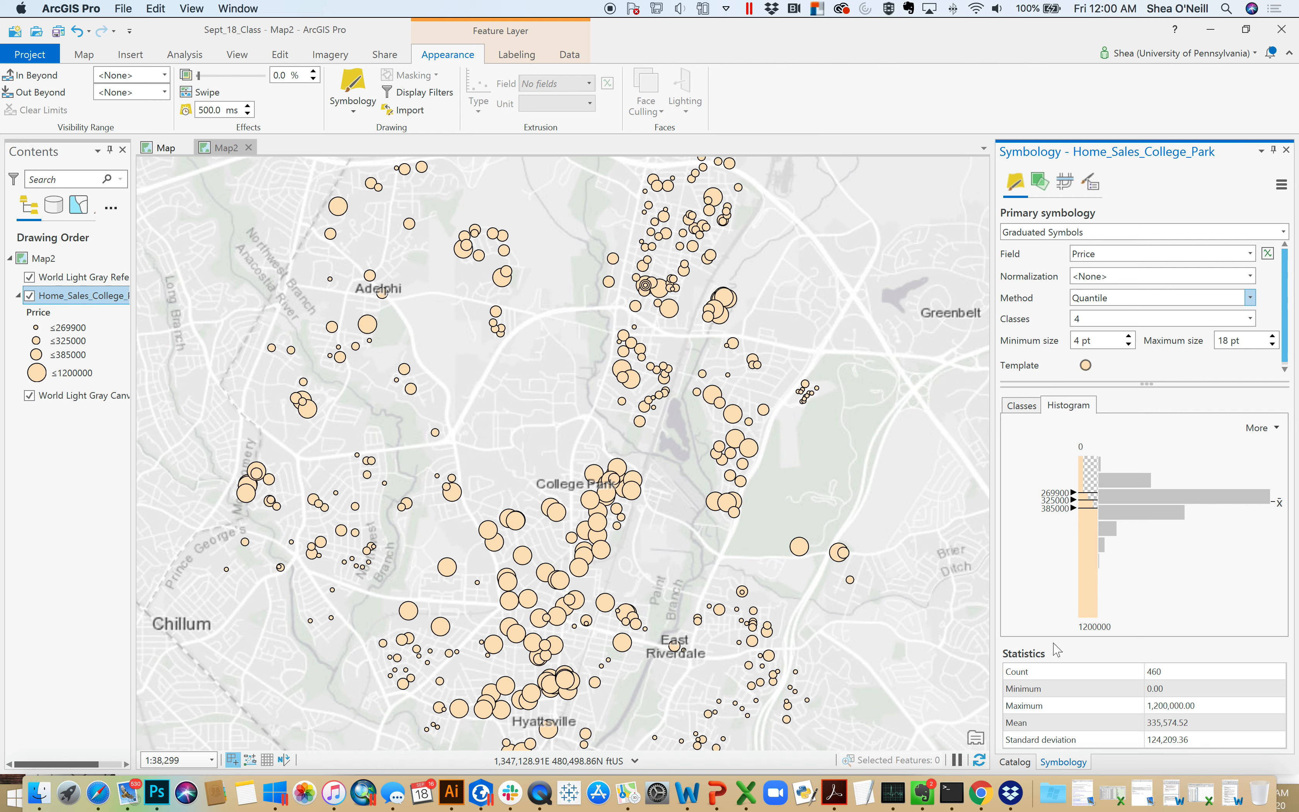
Step: Try 5 classes for the graduated Price symbols, and settle on 3 classes
{"action": "left_click", "coordinate": [1119, 325]}
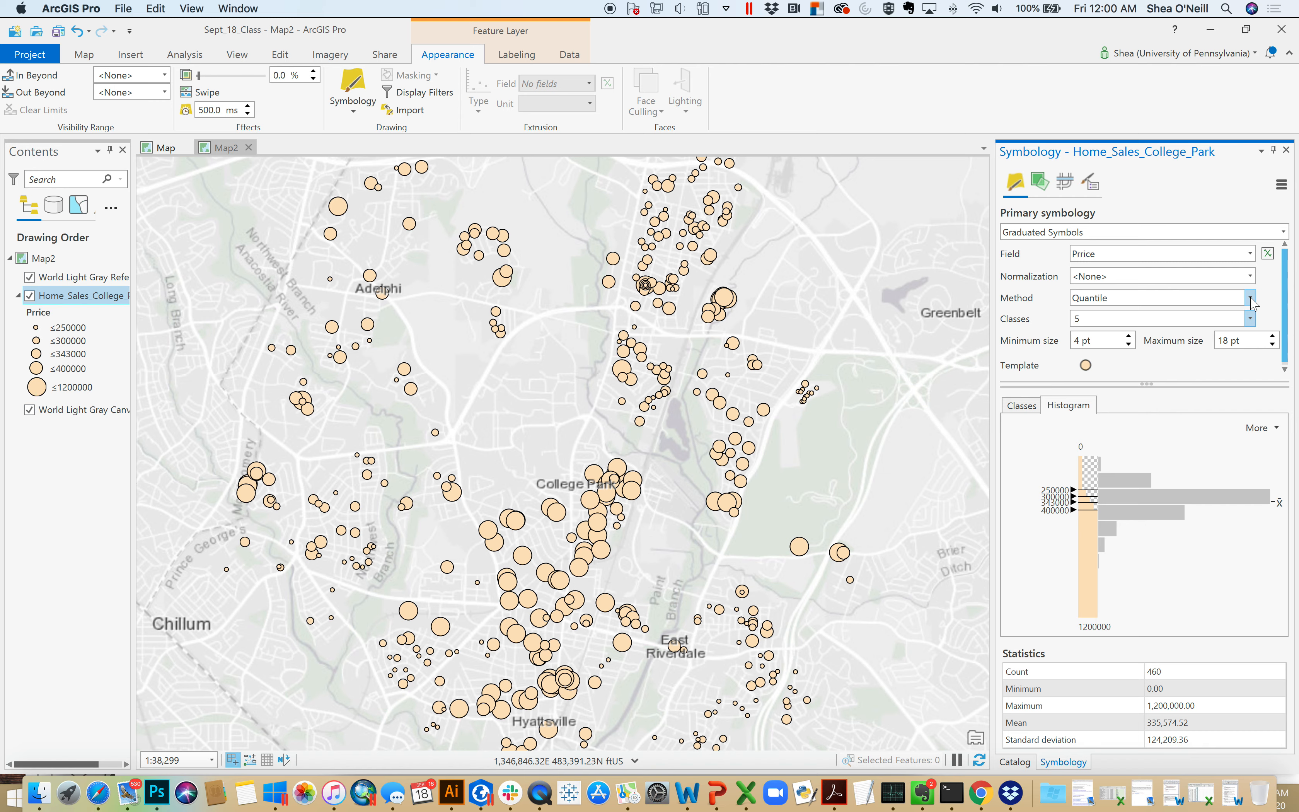
{"action": "left_click", "coordinate": [1250, 319]}
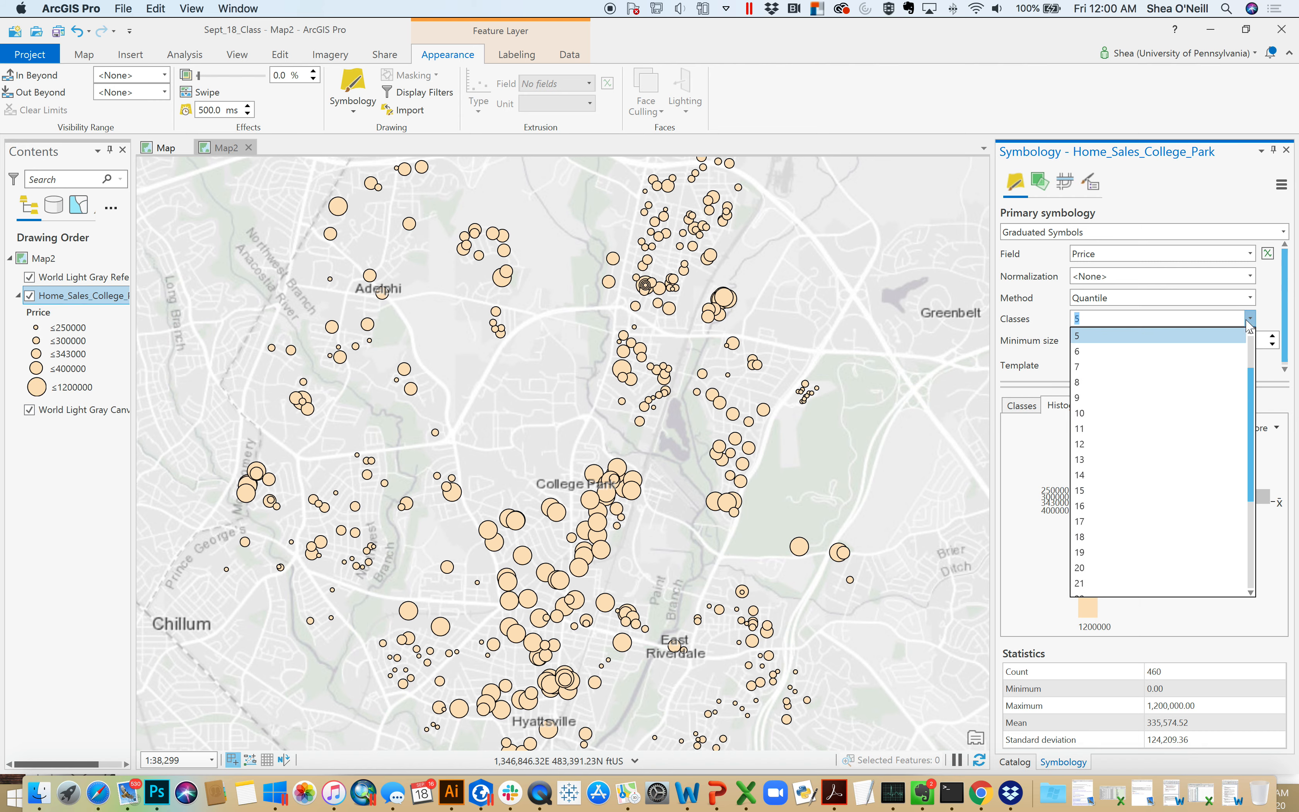
{"action": "scroll", "coordinate": [1178, 350], "scroll_direction": "up", "scroll_amount": 2}
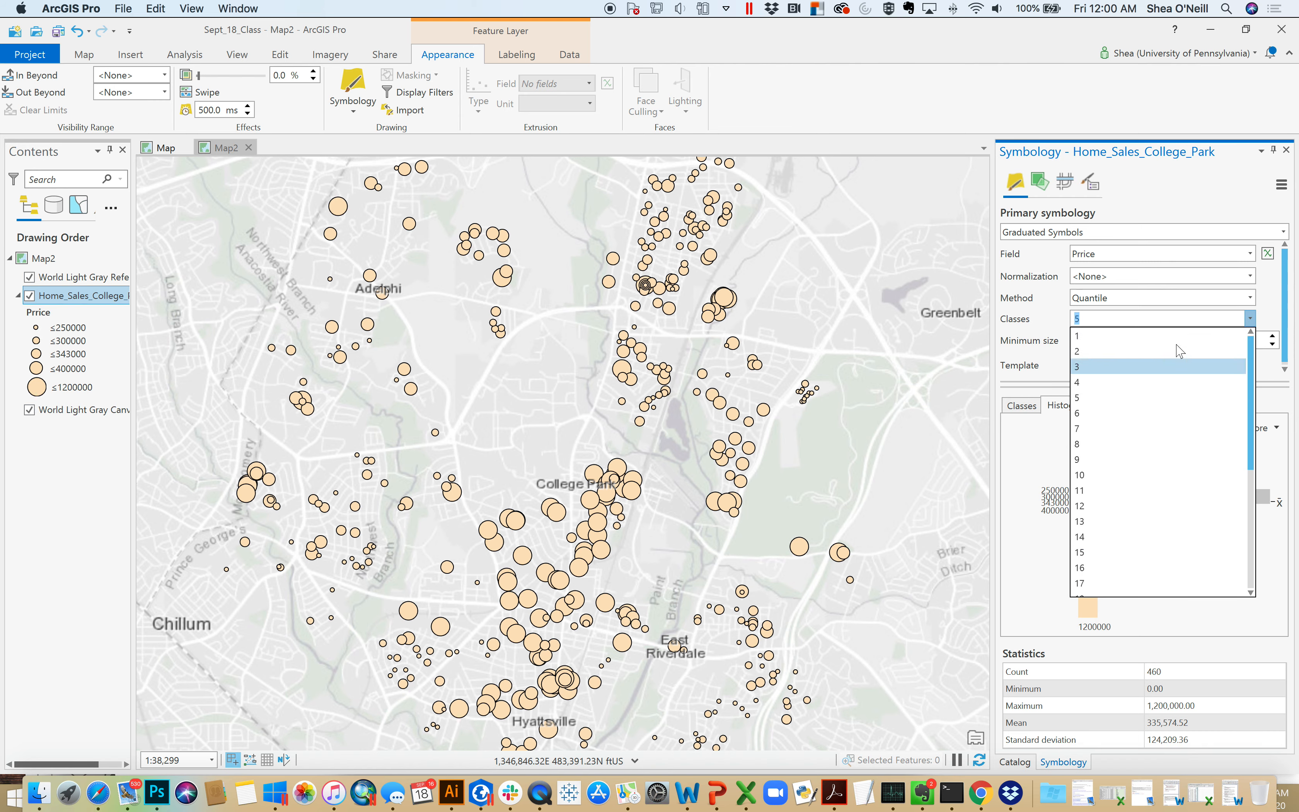
{"action": "left_click", "coordinate": [1152, 368]}
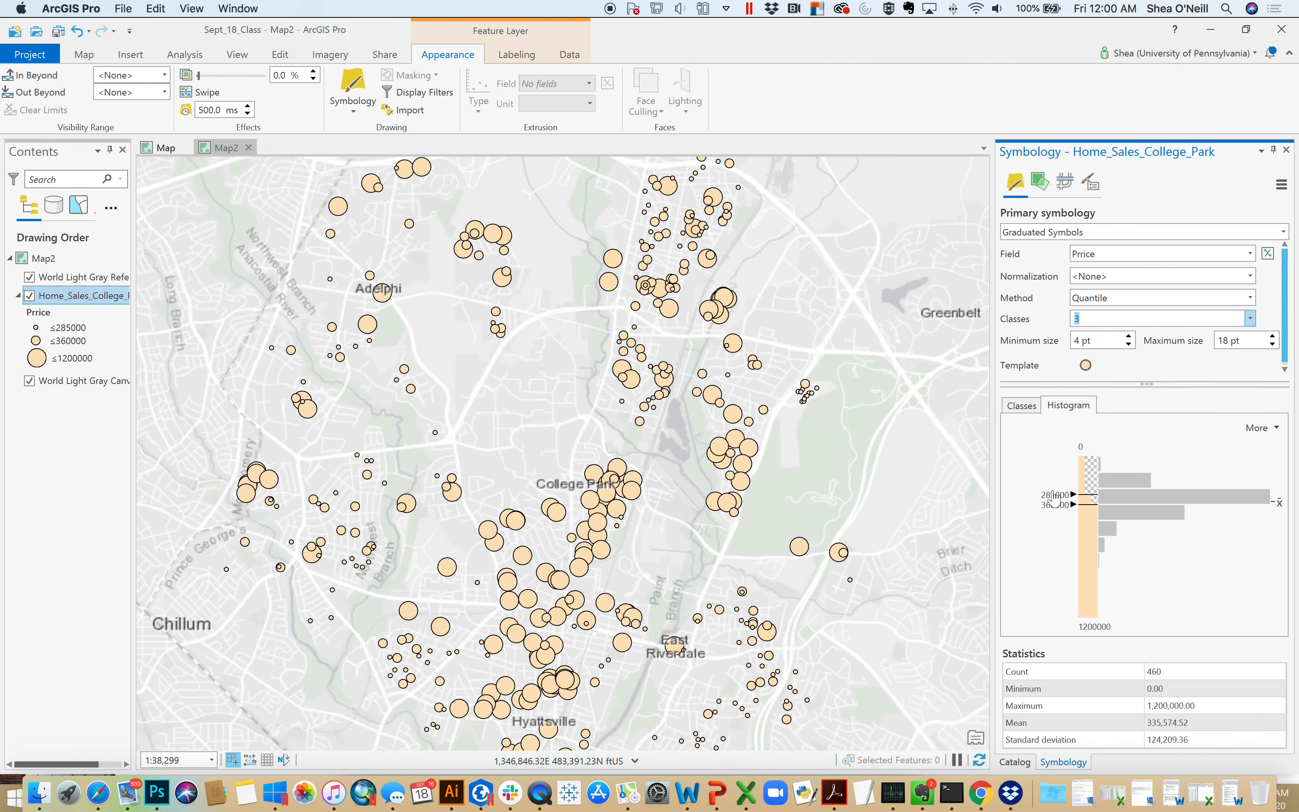
Step: Set the two class breaks on the Price histogram manually to 300000 and 550000
{"action": "double_click", "coordinate": [1056, 496]}
{"action": "type", "text": "3000"}
{"action": "type", "text": "00"}
{"action": "key", "text": "Return"}
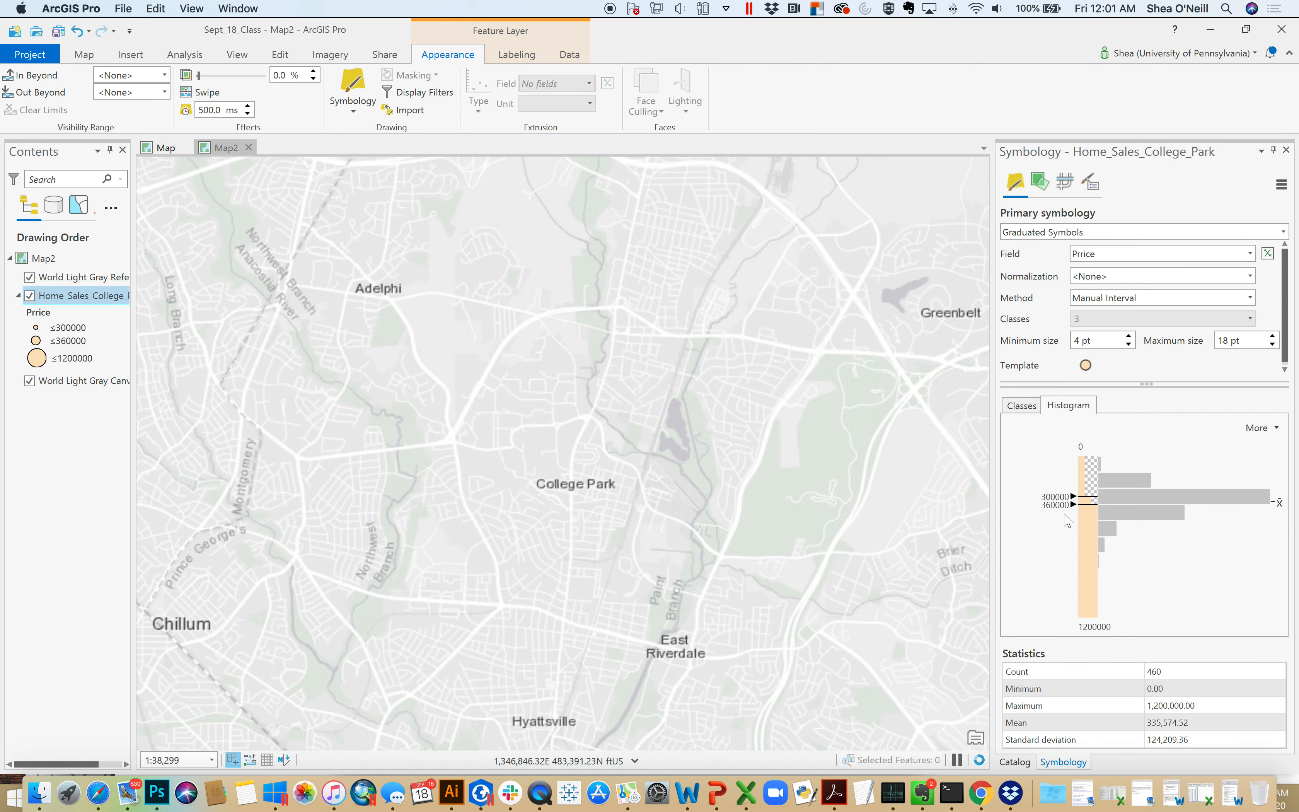
{"action": "left_click", "coordinate": [1055, 508]}
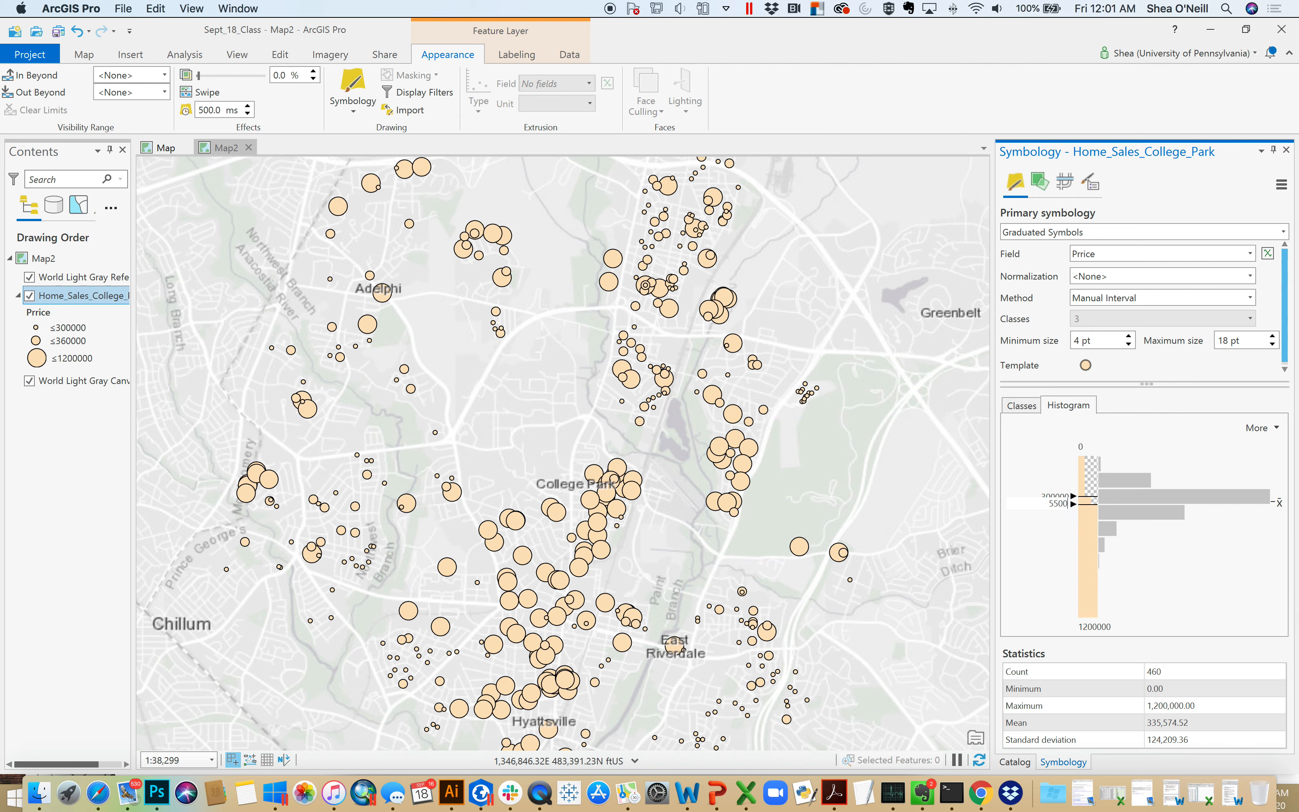
{"action": "key", "text": "Return"}
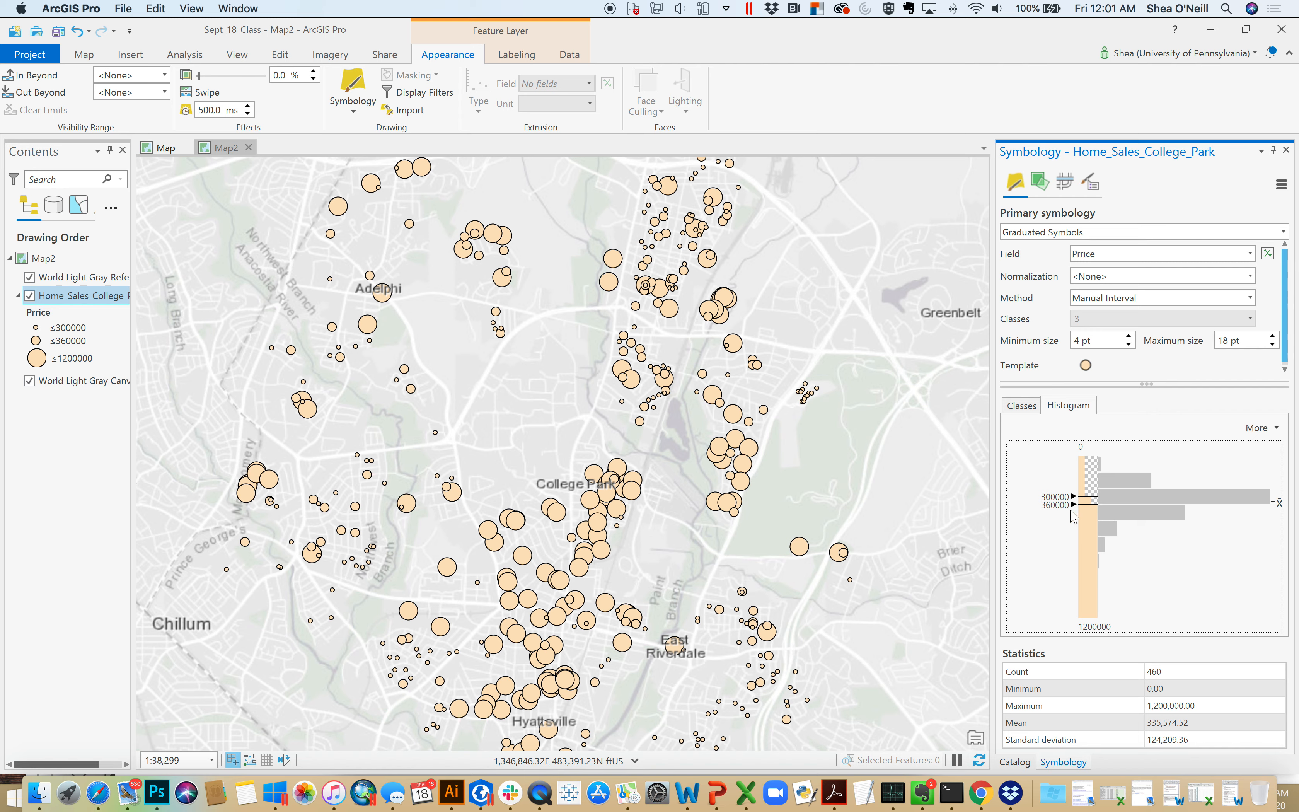
{"action": "left_click", "coordinate": [1056, 509]}
{"action": "type", "text": "550000"}
{"action": "key", "text": "Return"}
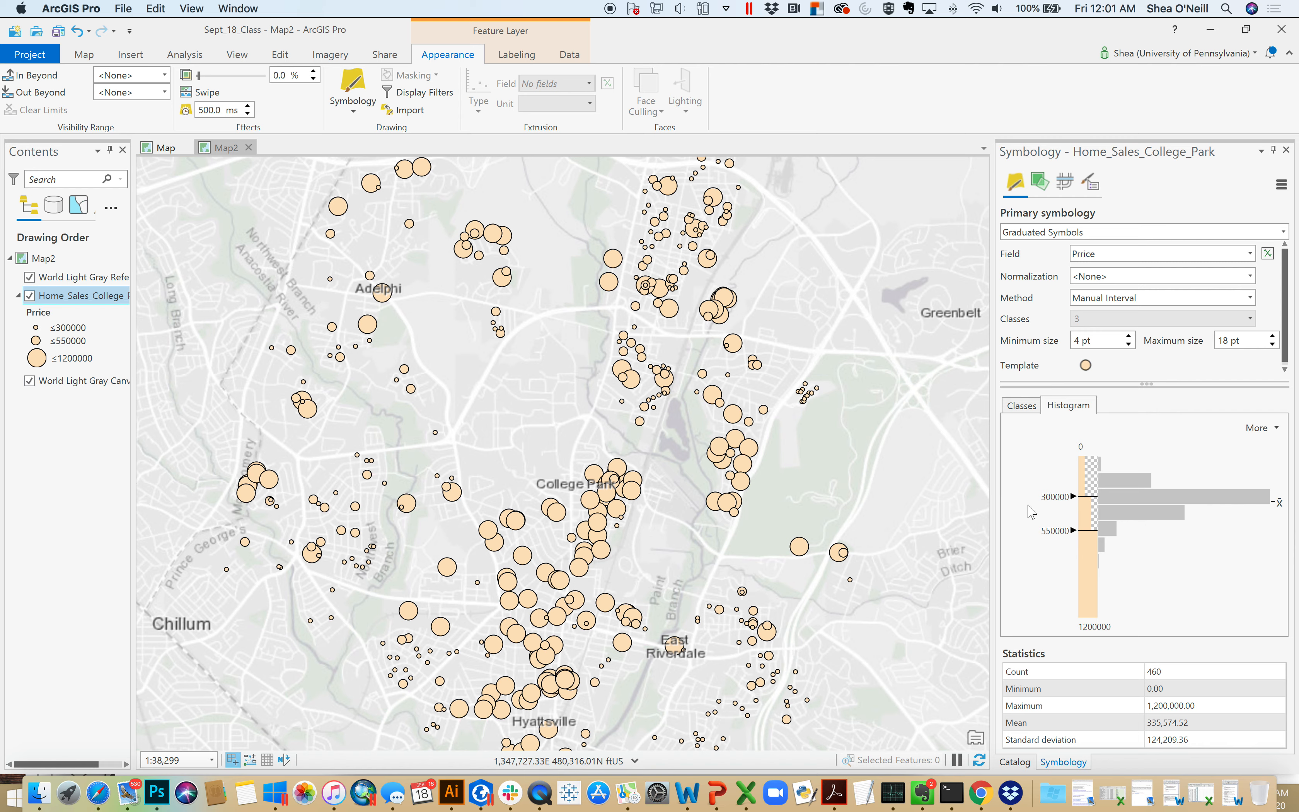
Step: In the class list, relabel the lowest price class as "<$300K - Median of PG county"
{"action": "left_click", "coordinate": [1022, 406]}
{"action": "left_click", "coordinate": [1109, 489]}
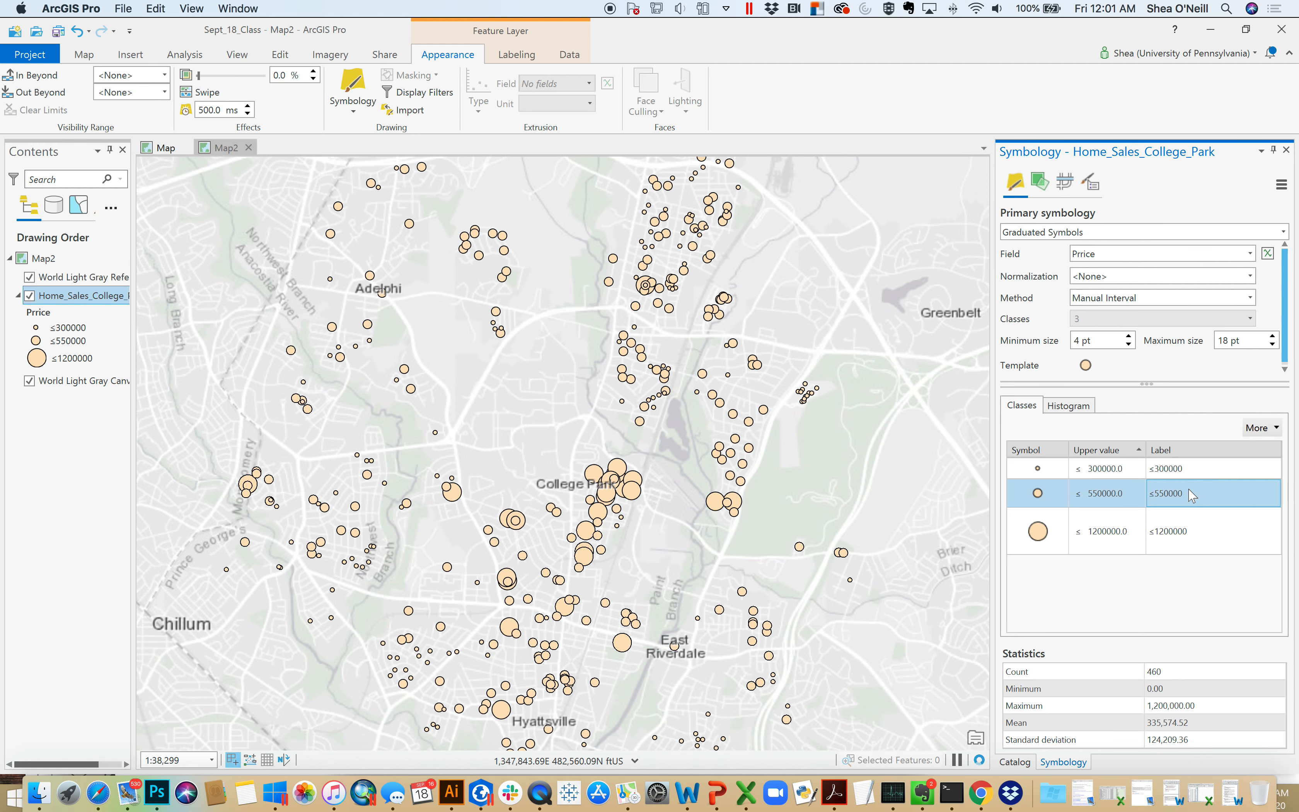
{"action": "left_click", "coordinate": [1190, 470]}
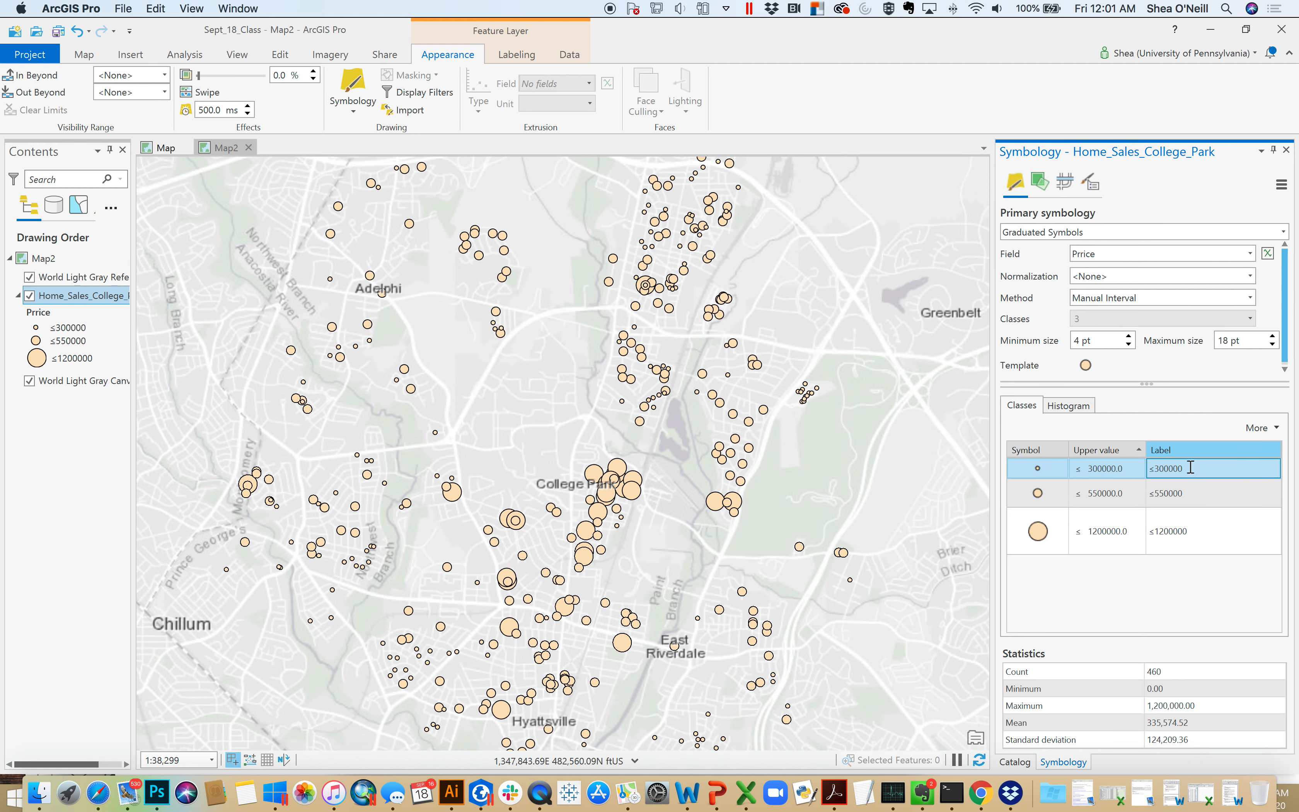
{"action": "left_click", "coordinate": [1196, 470]}
{"action": "type", "text": "<$300K - Median of PG county"}
Step: Relabel the middle price class as "<$550K - Median of DC Metro"
{"action": "left_click", "coordinate": [1194, 494]}
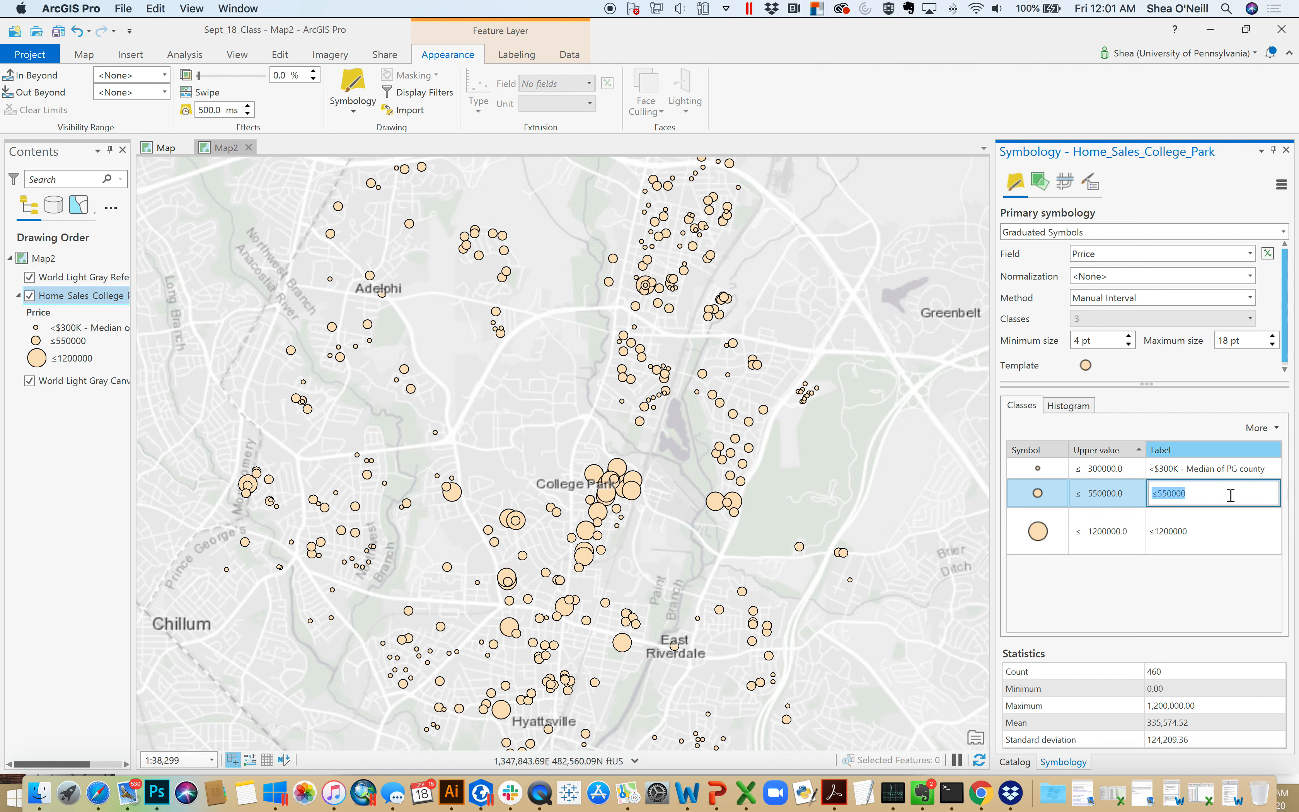
{"action": "type", "text": "<$550k"}
{"action": "key", "text": "BackSpace"}
{"action": "type", "text": "K - Median of DC Metro"}
{"action": "key", "text": "Return"}
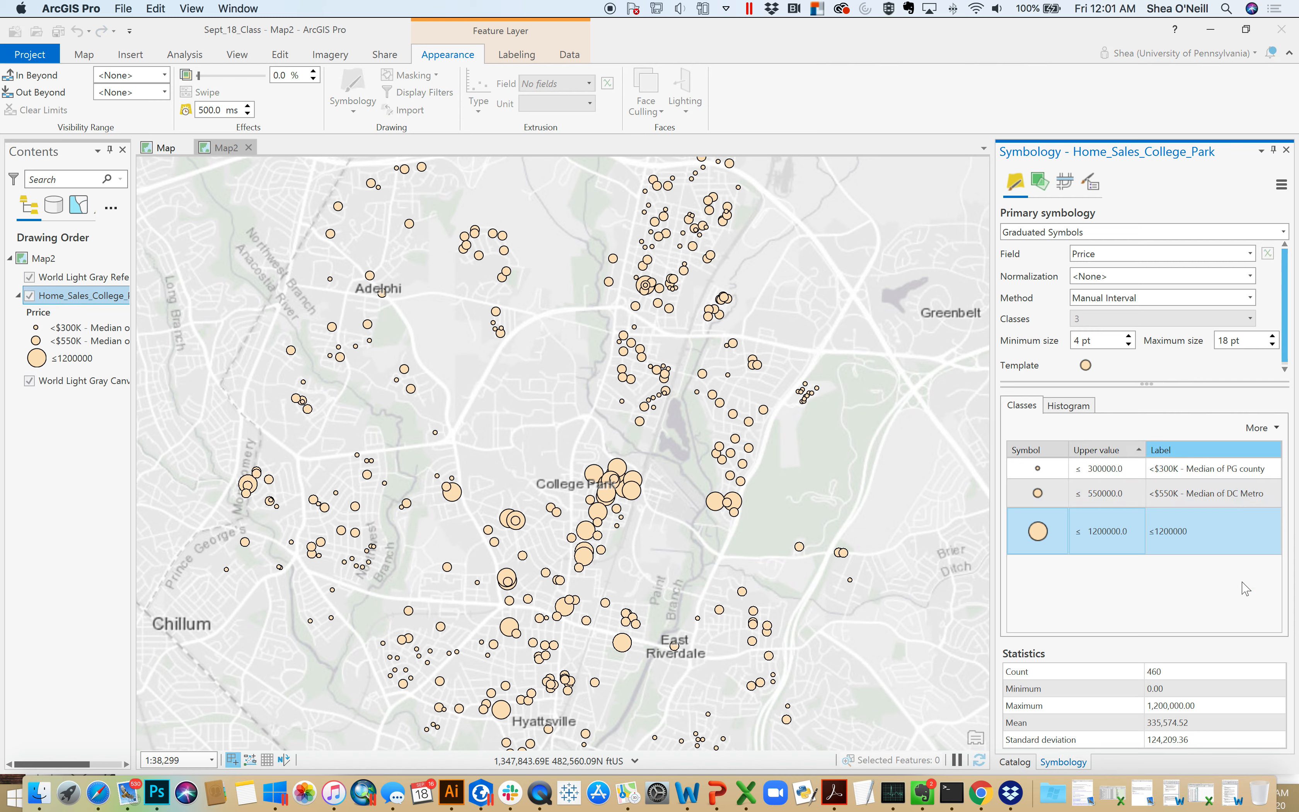
Step: Relabel the highest price class as ">$550K"
{"action": "left_click", "coordinate": [1185, 533]}
{"action": "left_click", "coordinate": [1214, 531]}
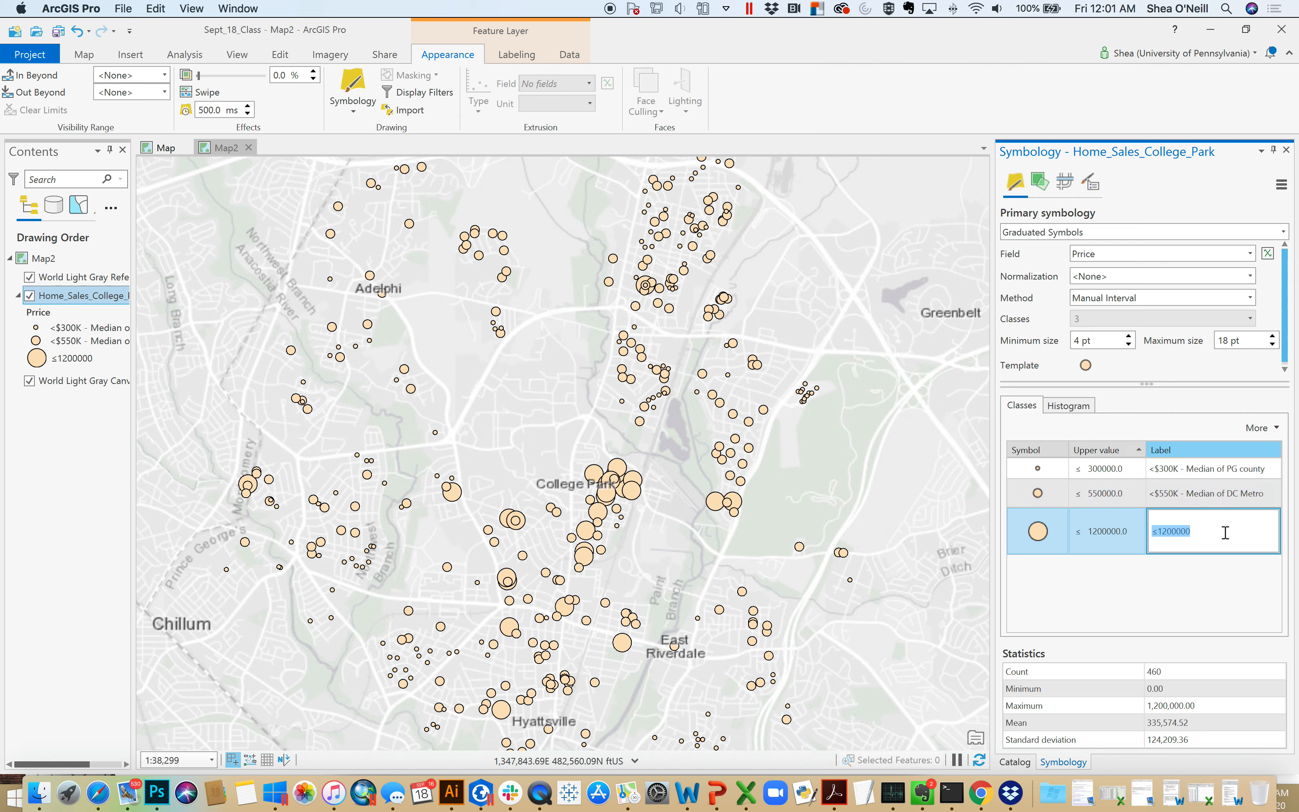
{"action": "type", "text": ">$550K"}
{"action": "key", "text": "Return"}
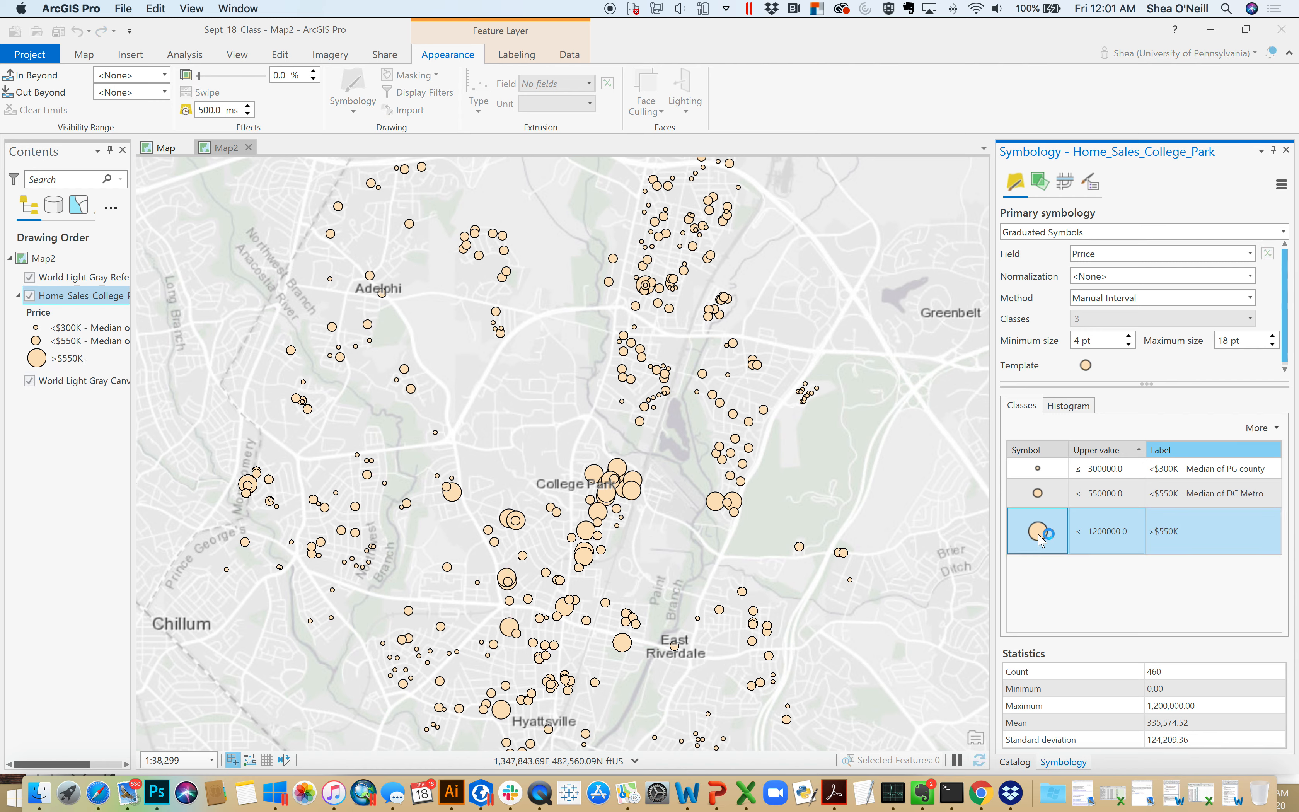
Step: Recolor the symbol of the >$550K class red and the symbol of the <$550K class bright green
{"action": "right_click", "coordinate": [1037, 532]}
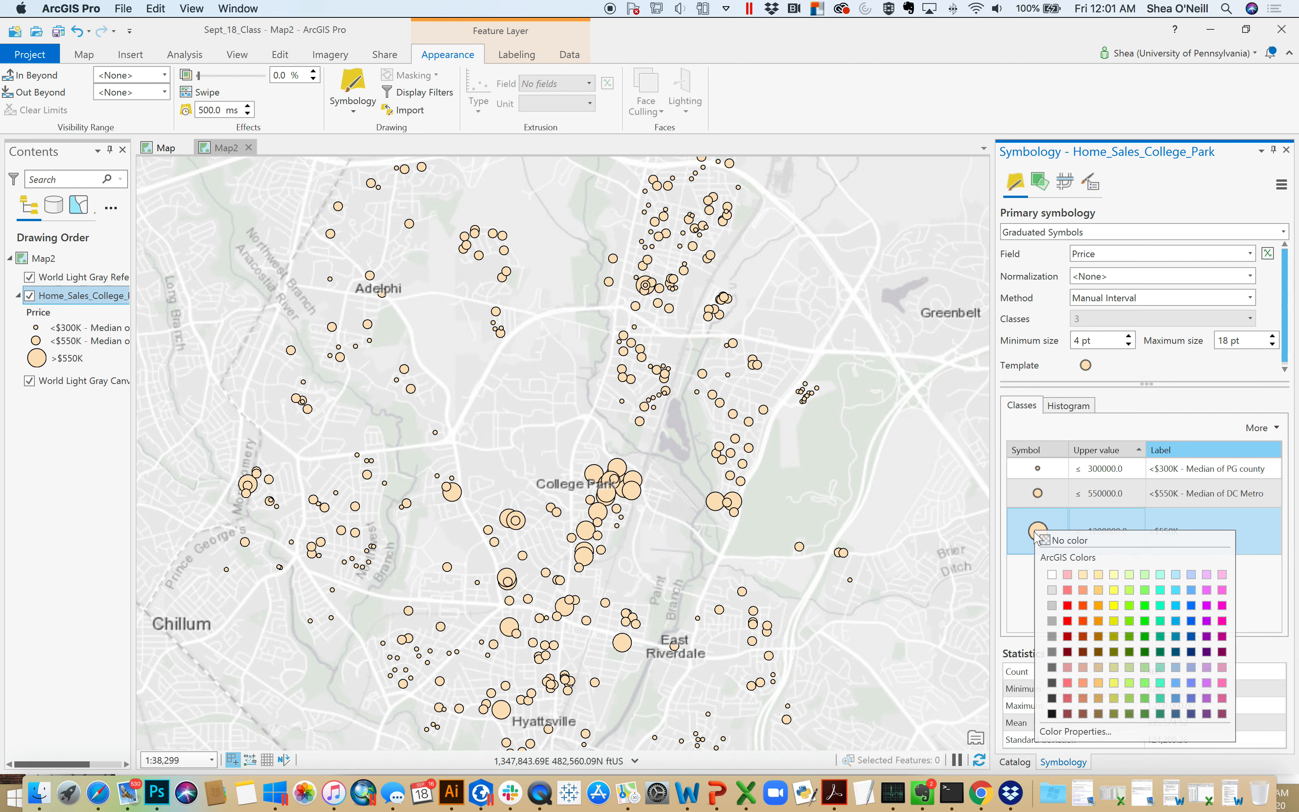
{"action": "left_click", "coordinate": [1067, 620]}
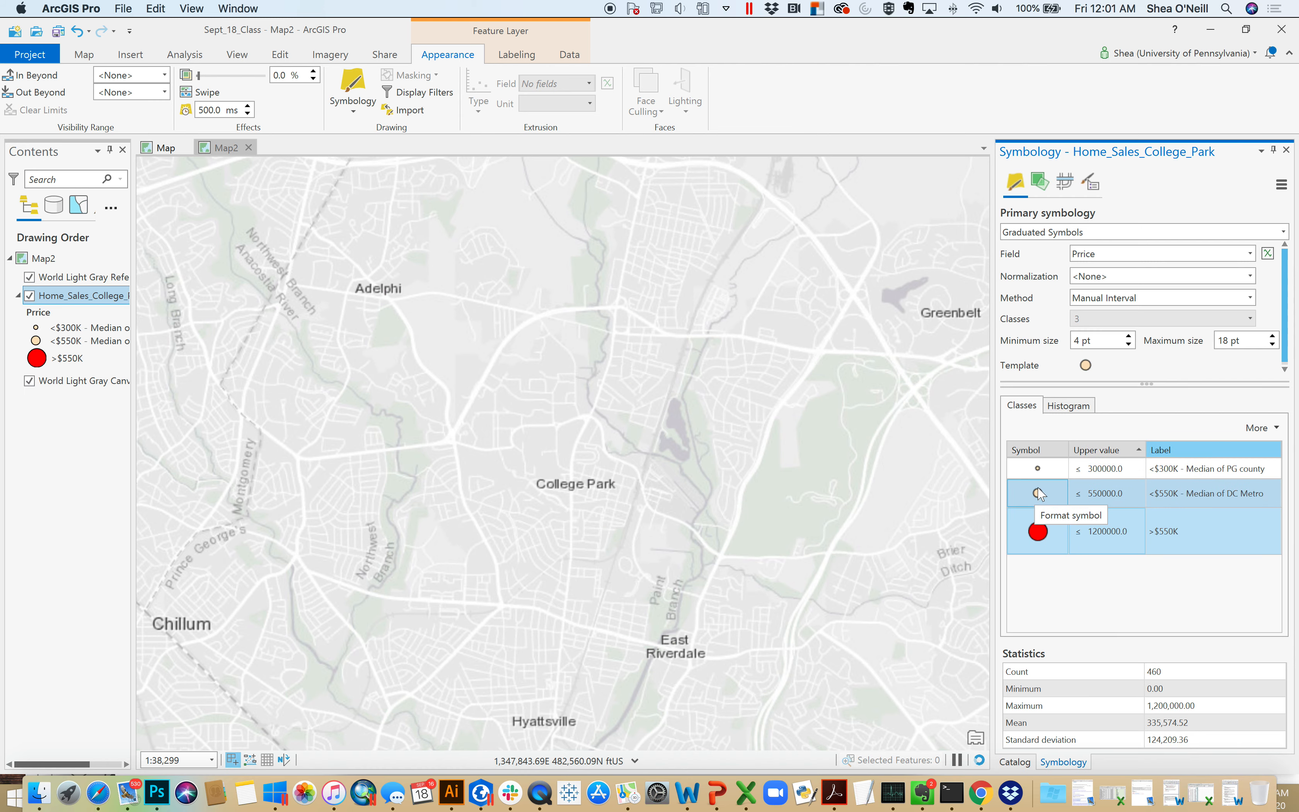
{"action": "right_click", "coordinate": [1037, 495]}
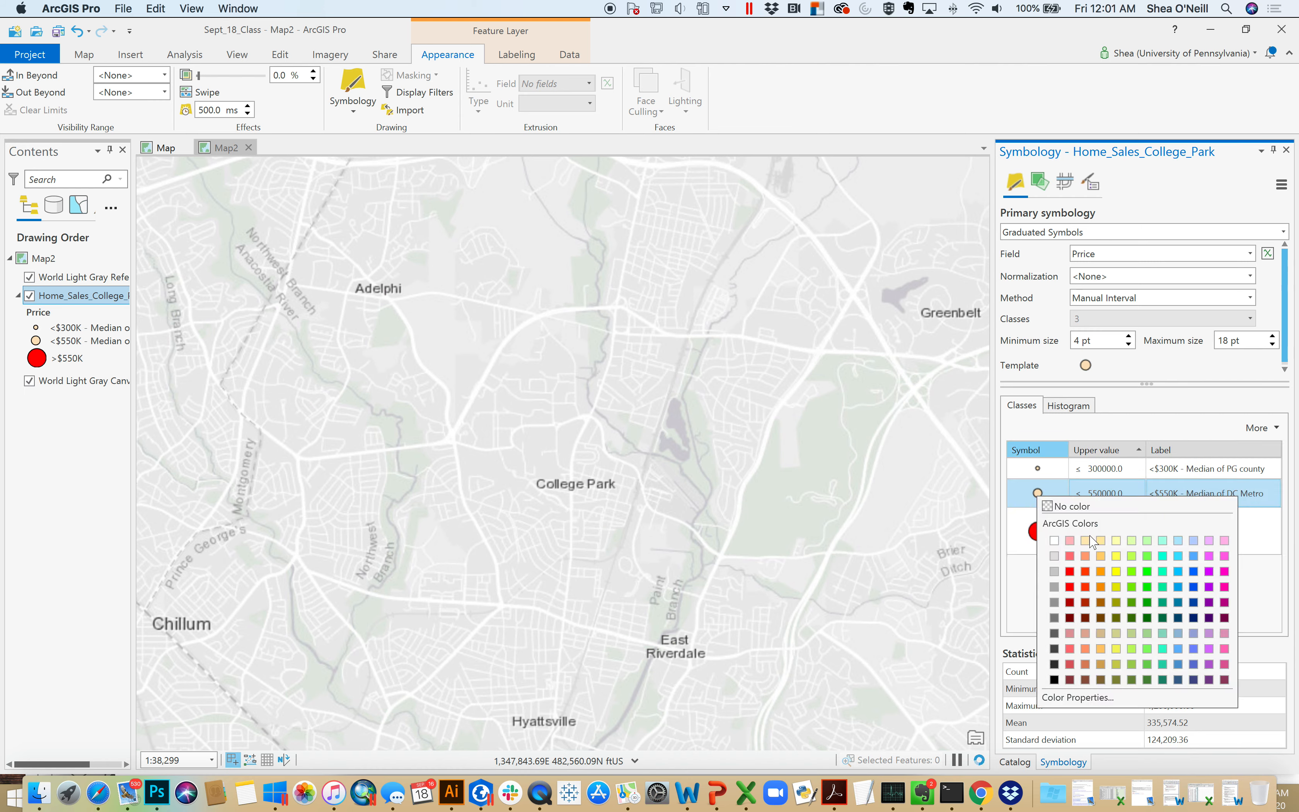
{"action": "left_click", "coordinate": [1130, 571]}
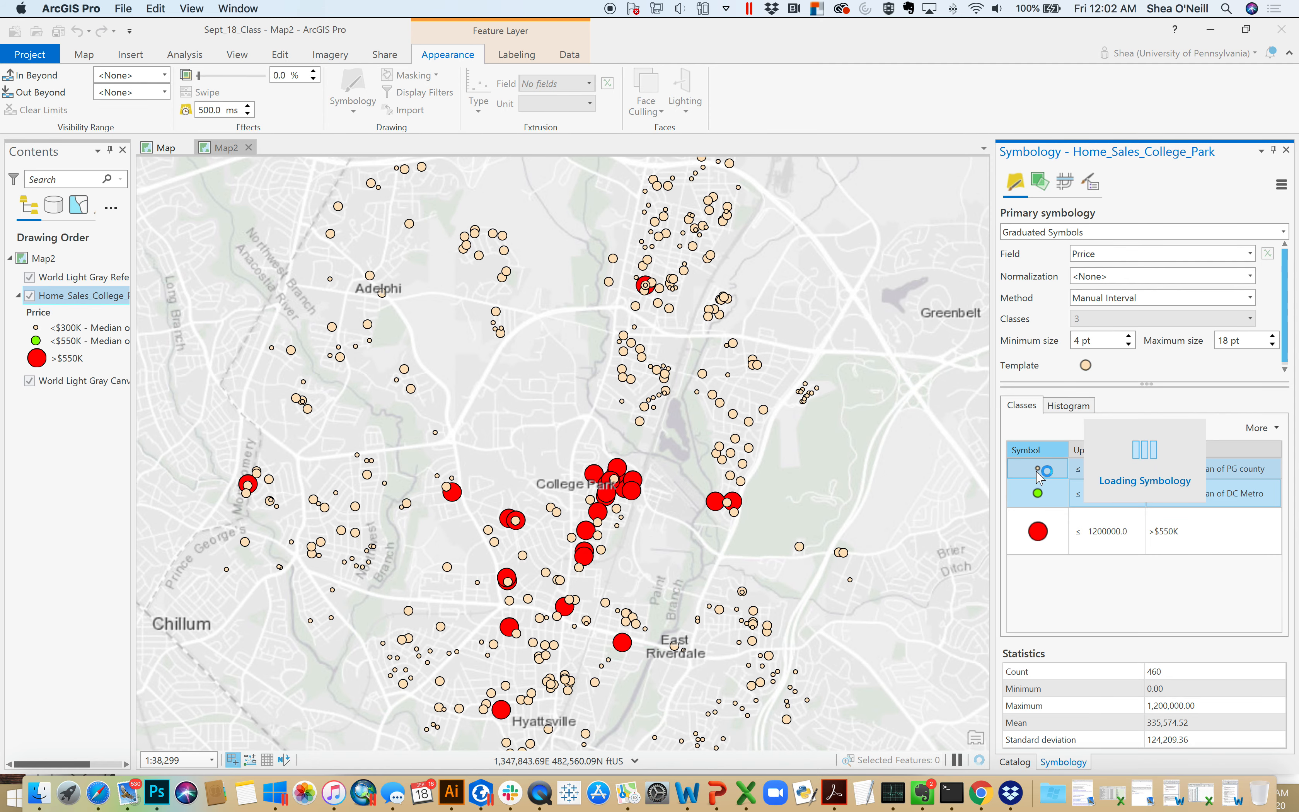
Step: Try to recolor the <$300K class symbol light blue, and widen the layer list to fit the full class labels
{"action": "right_click", "coordinate": [1038, 472]}
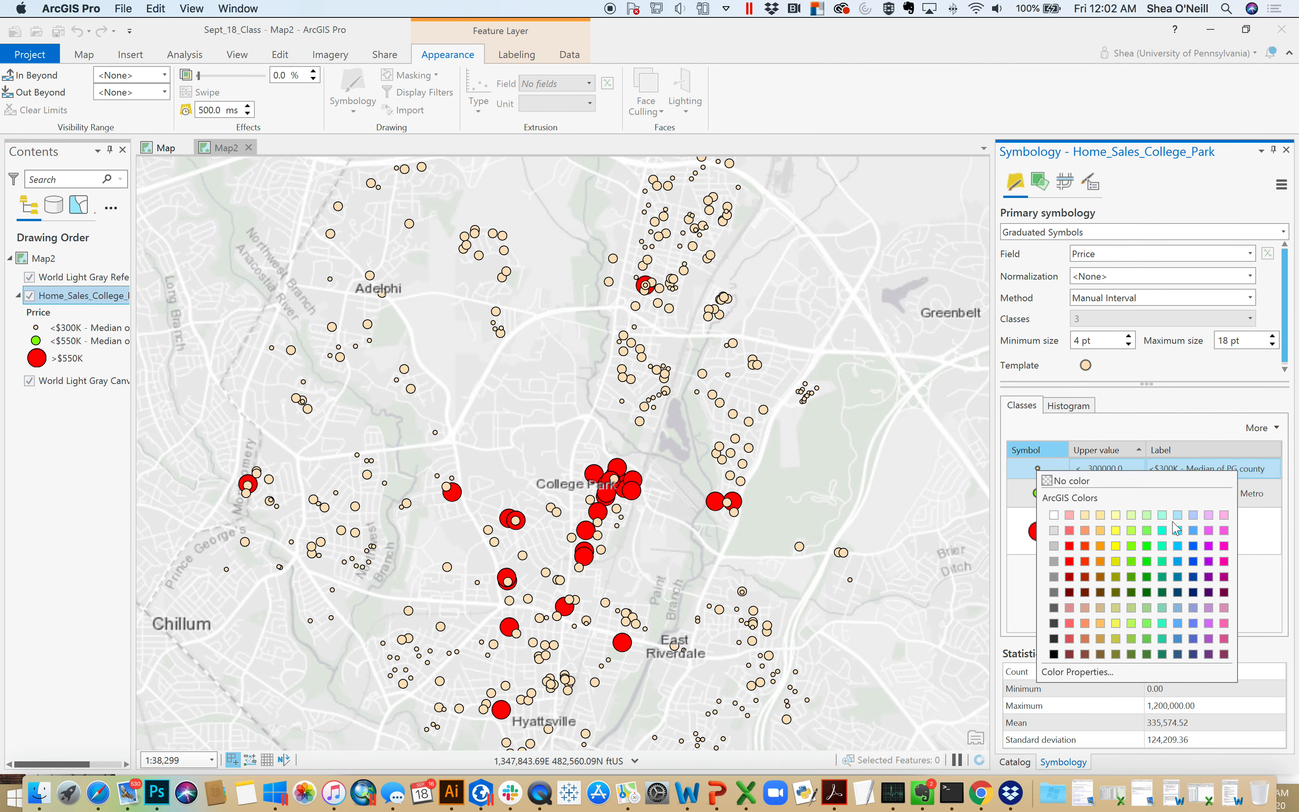
{"action": "left_click", "coordinate": [1176, 543]}
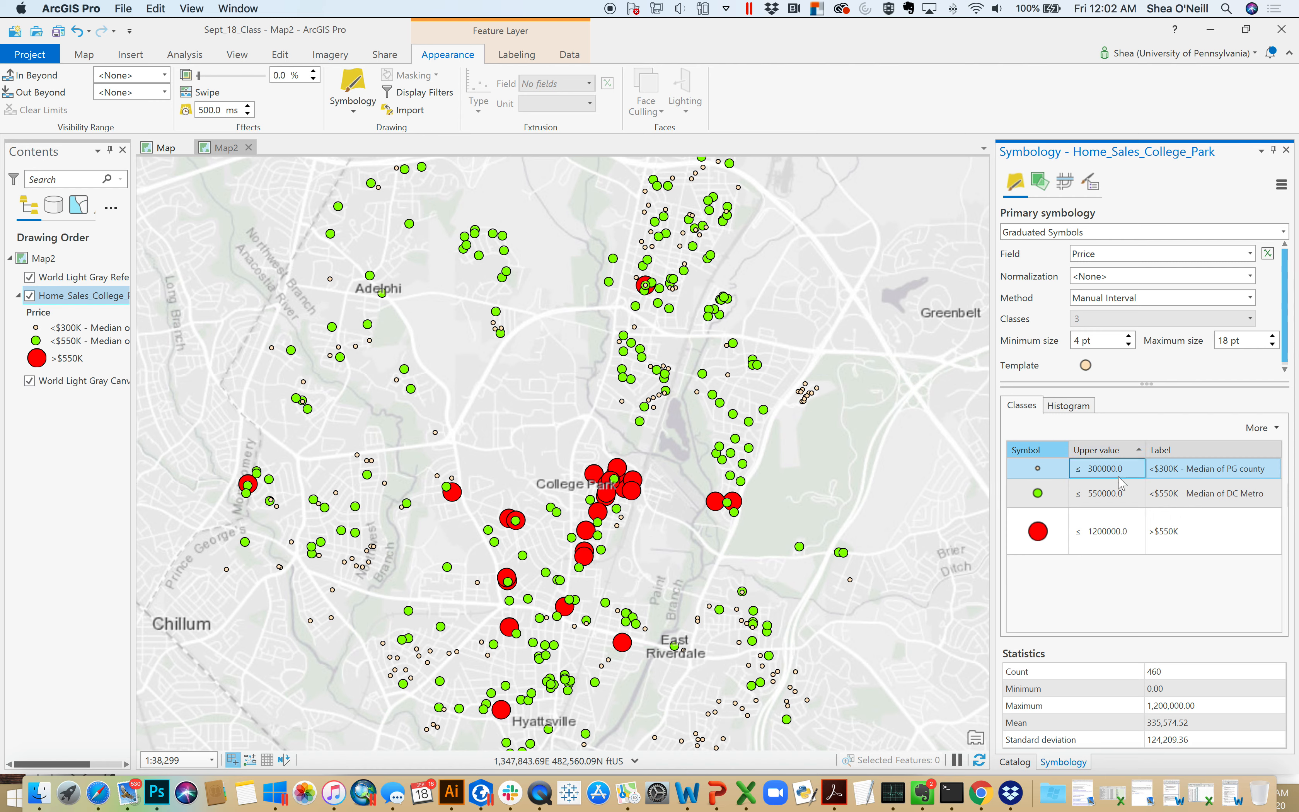
{"action": "left_click_drag", "start_coordinate": [133, 323], "coordinate": [206, 324]}
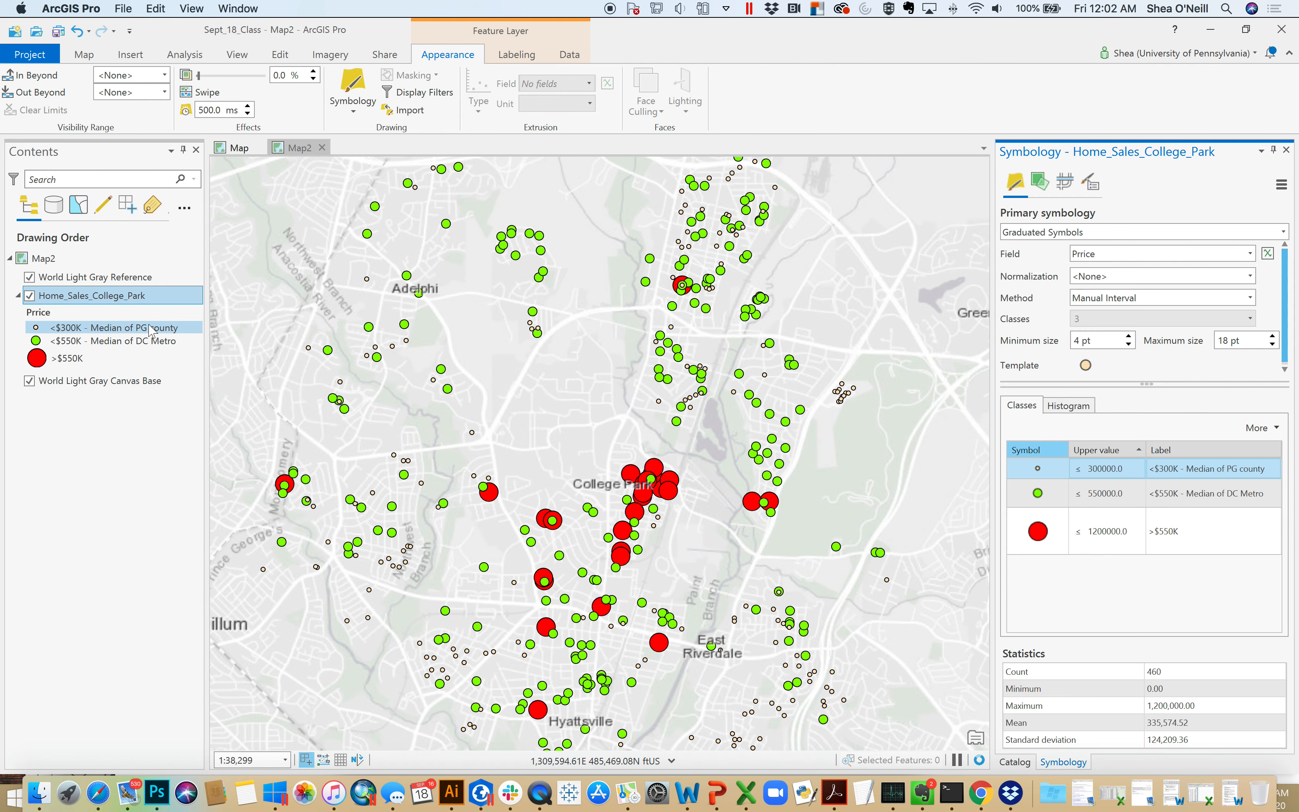